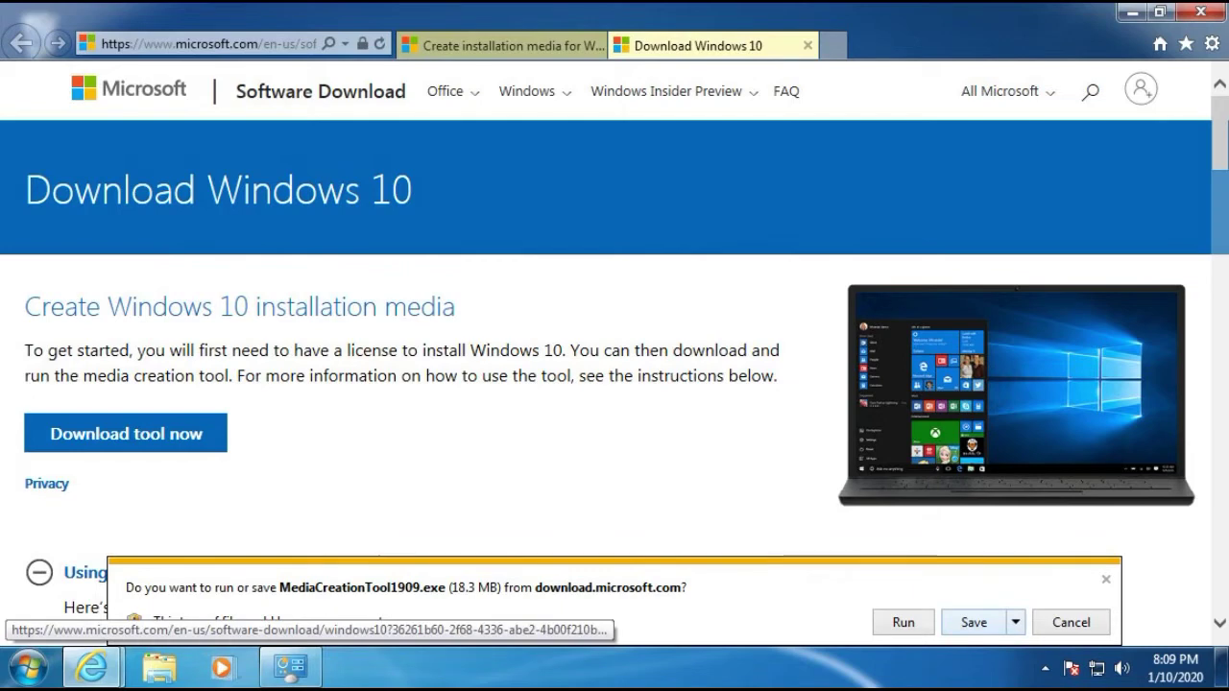
Step: Save MediaCreationTool1909.exe from the Windows 10 download page and run it from the Downloads folder
click(974, 622)
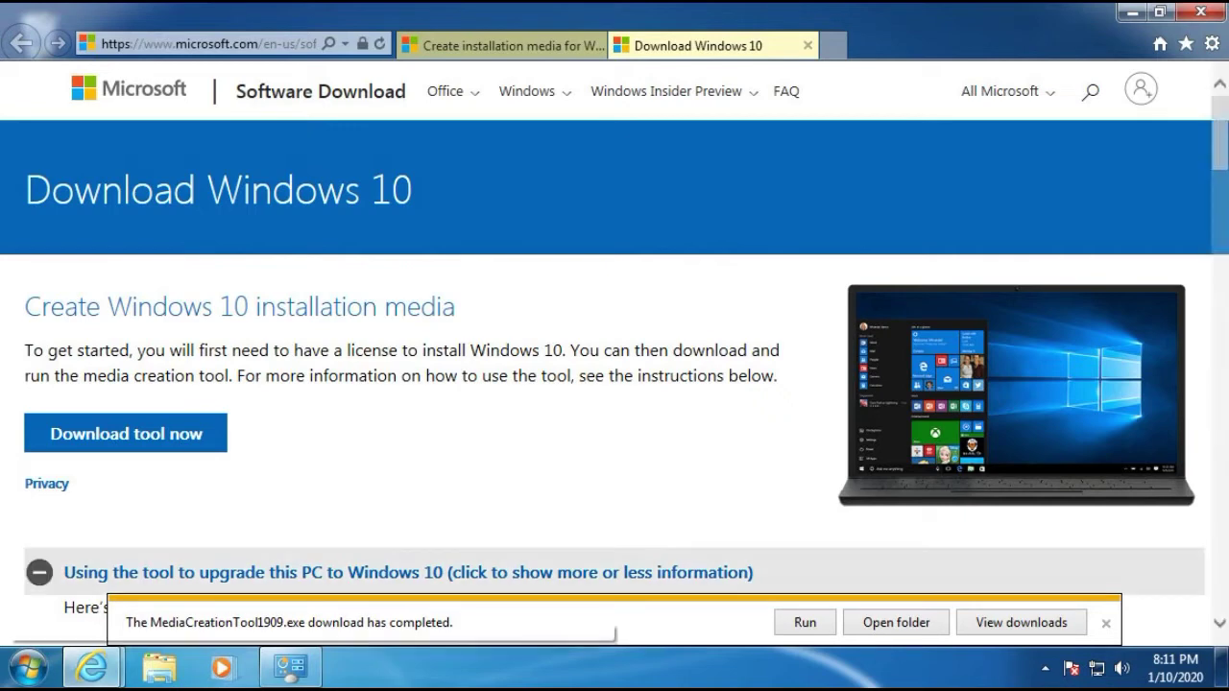
click(895, 622)
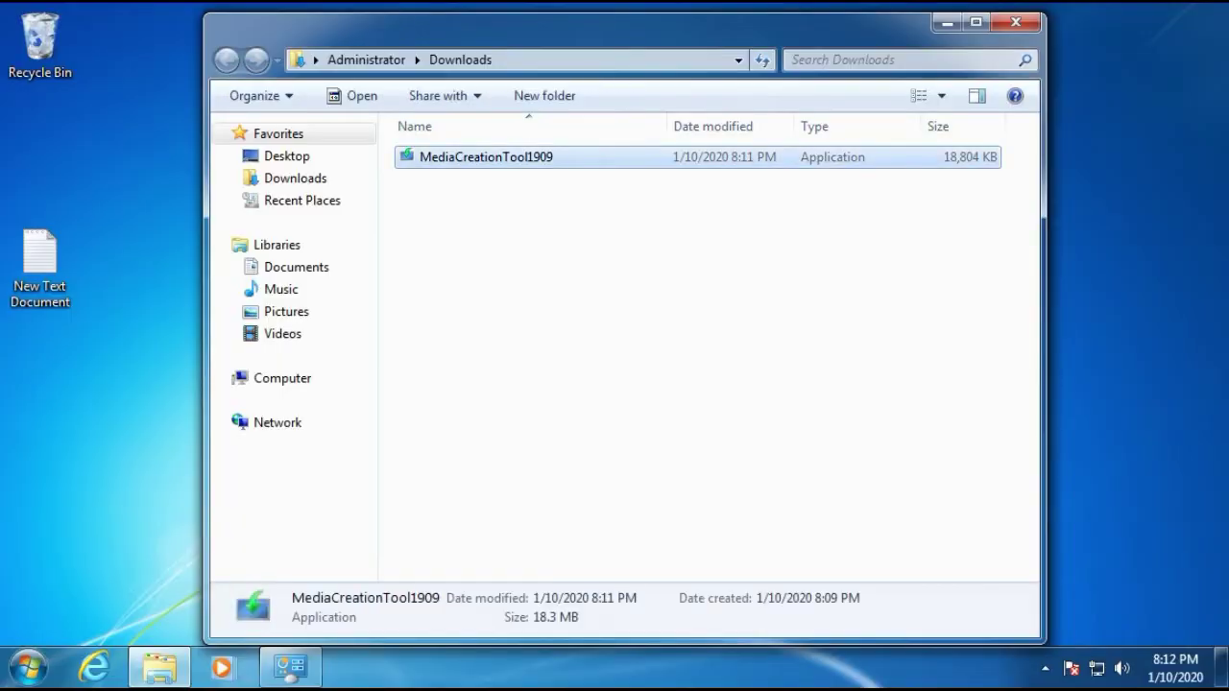
right_click(462, 159)
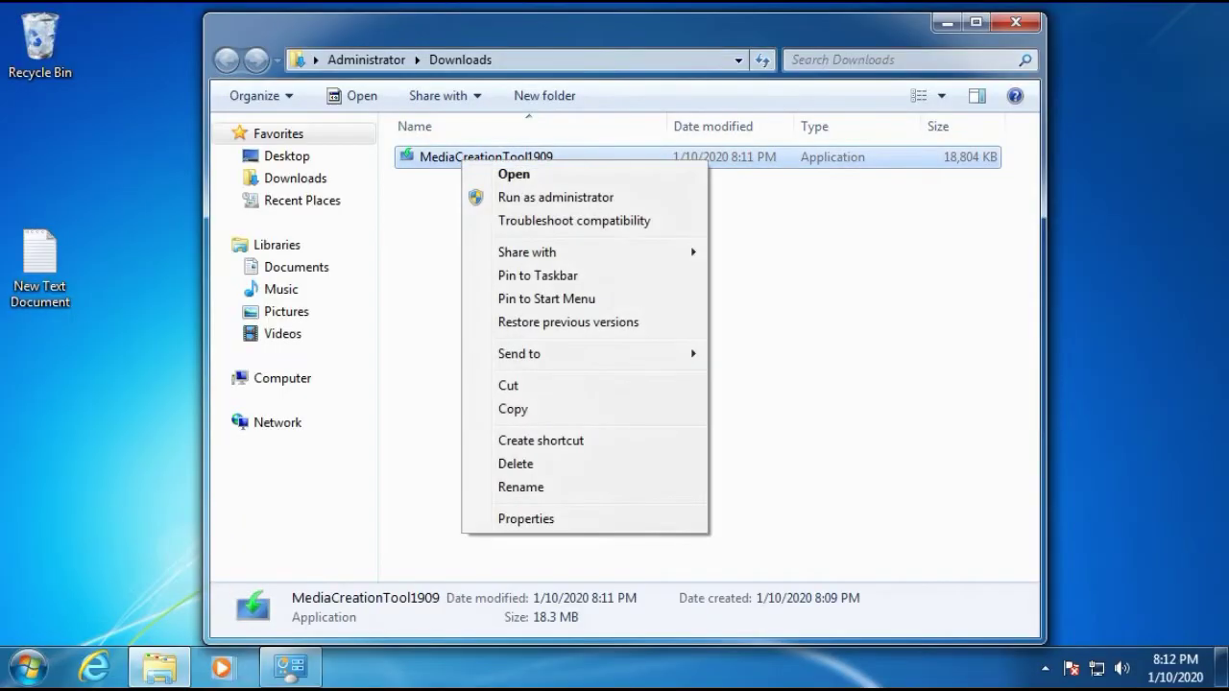
click(514, 174)
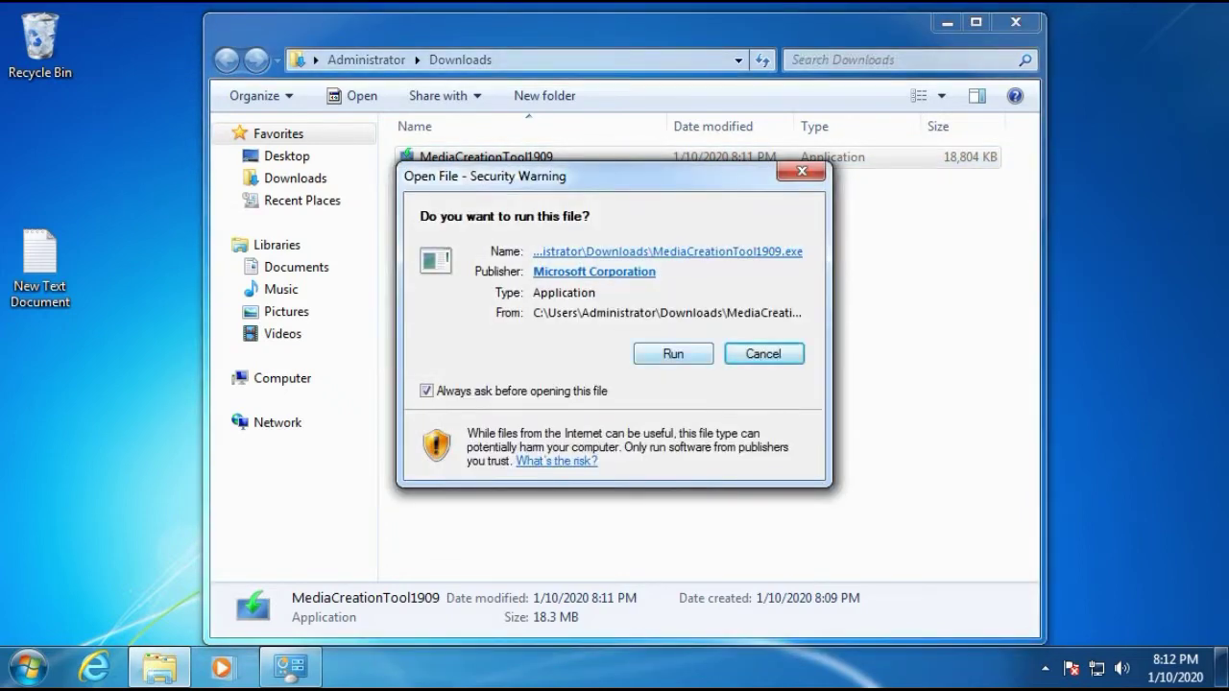
key(alt+r)
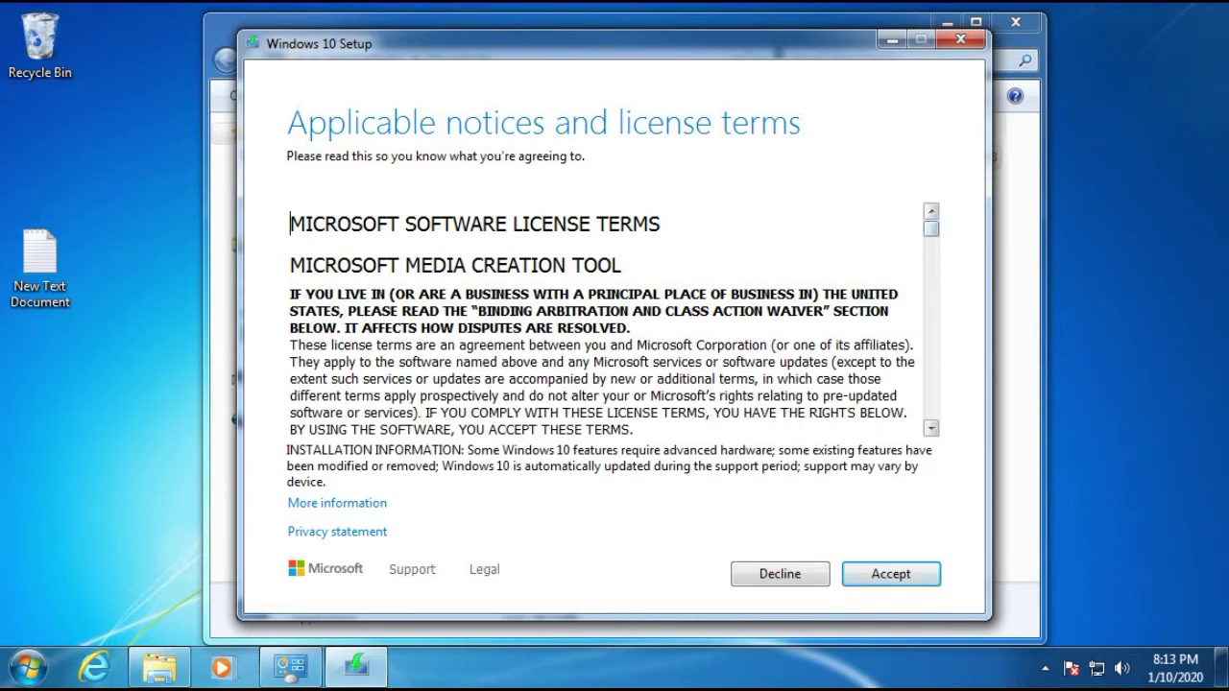
Step: Accept the Media Creation Tool license terms and choose to upgrade this PC now
scroll(605, 322, down, 15)
scroll(605, 322, down, 10)
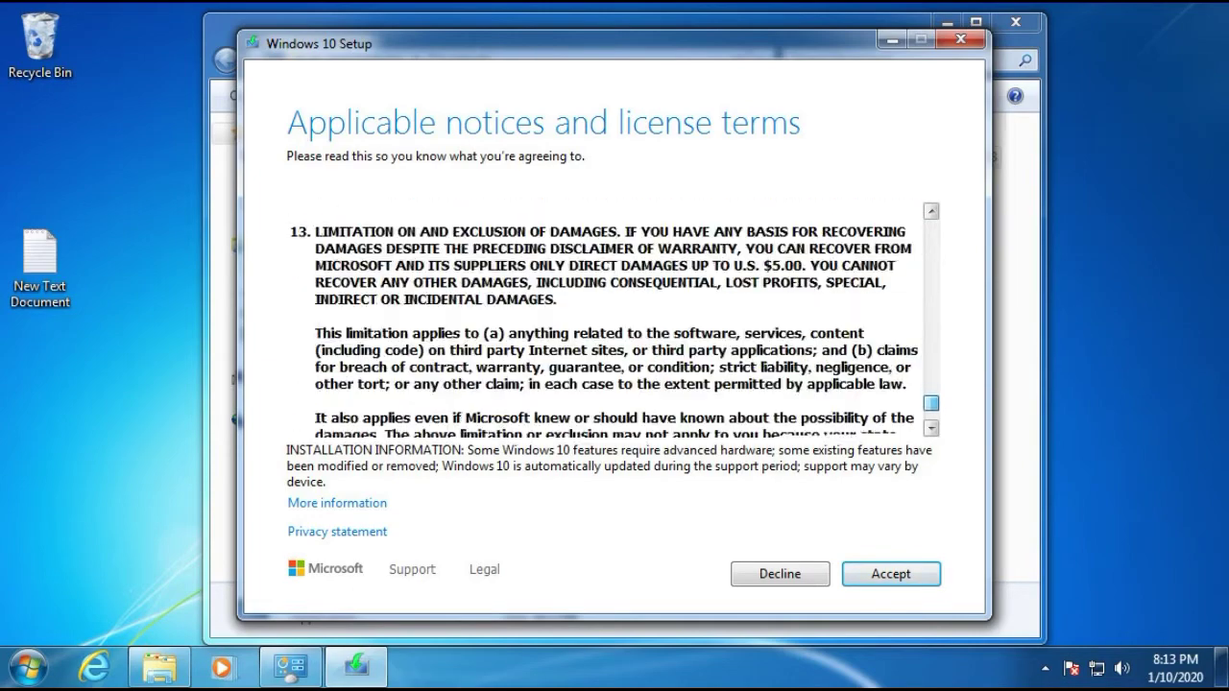
key(Return)
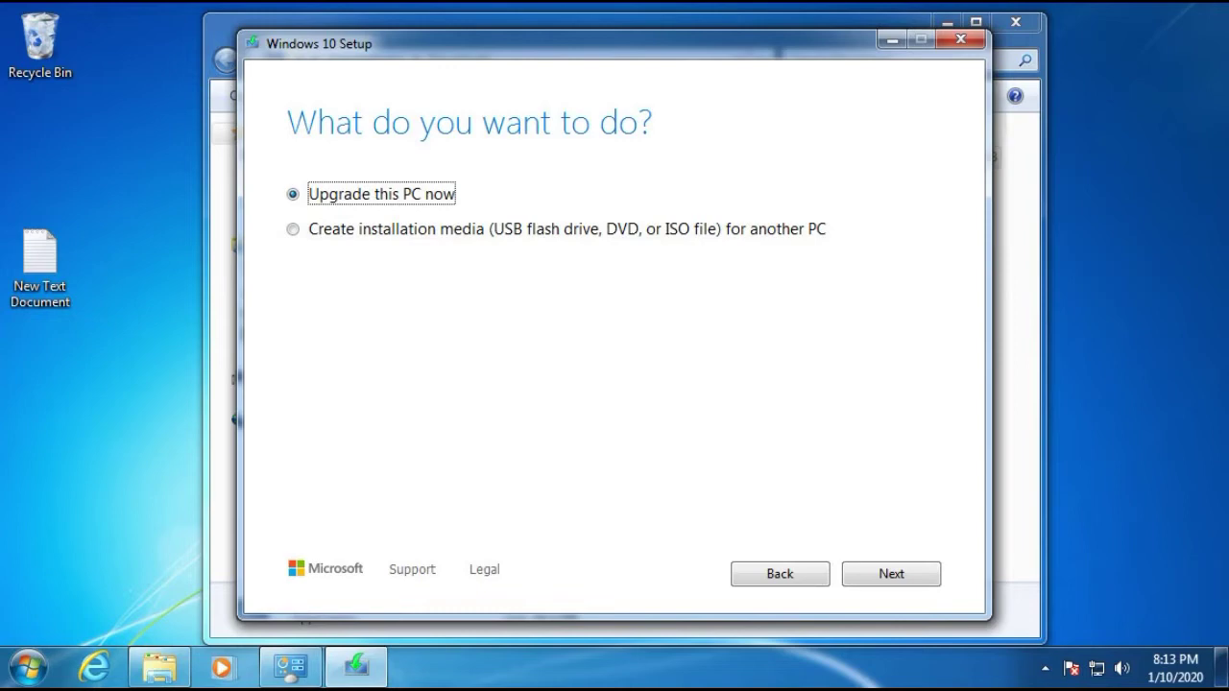
key(Return)
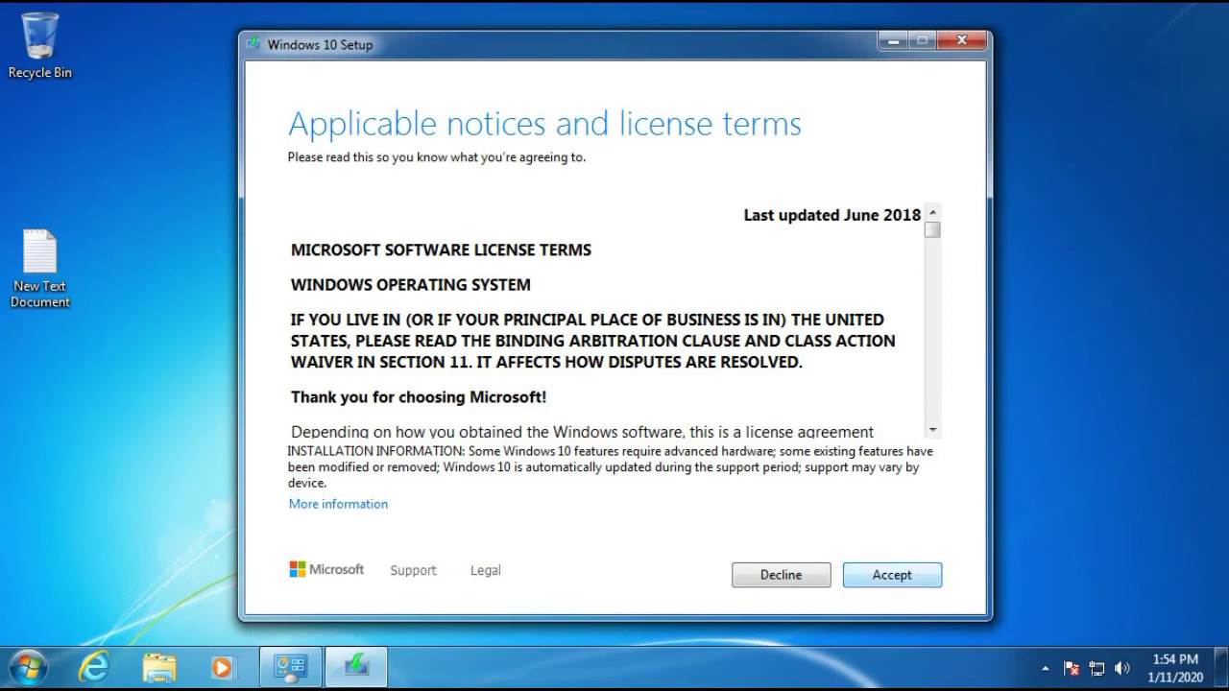
Step: Accept the Windows license terms and start installing Windows 10 Pro while keeping personal files and apps
key(Return)
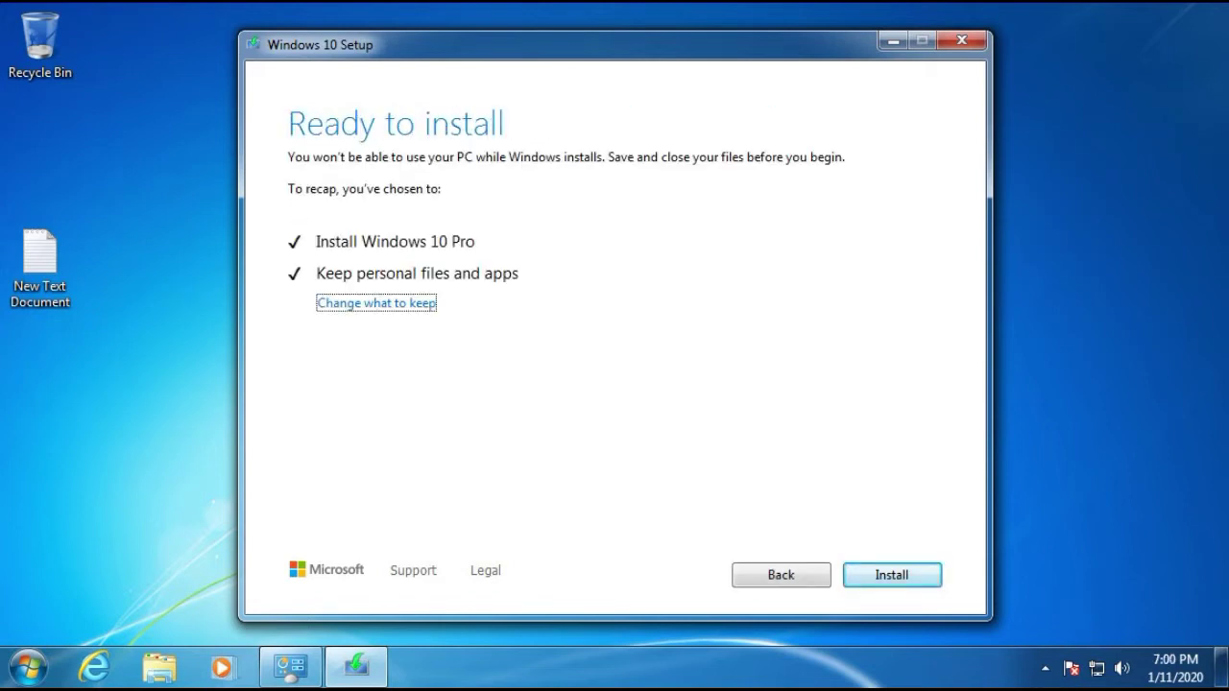
key(Return)
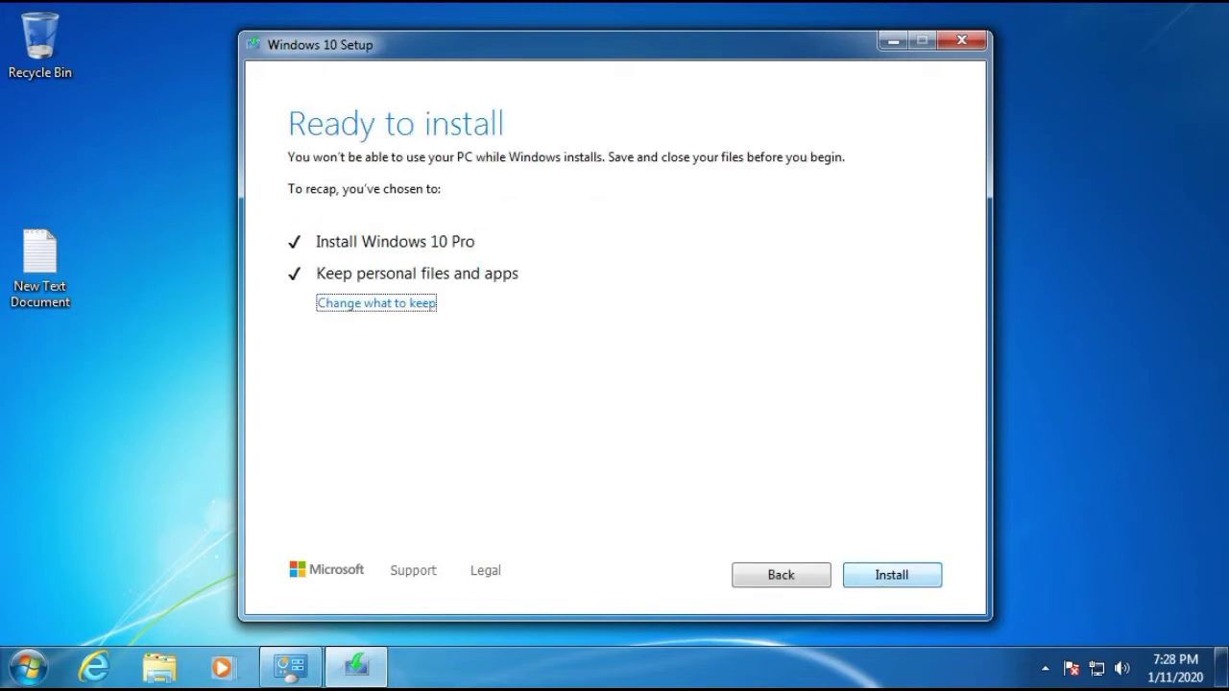
key(Return)
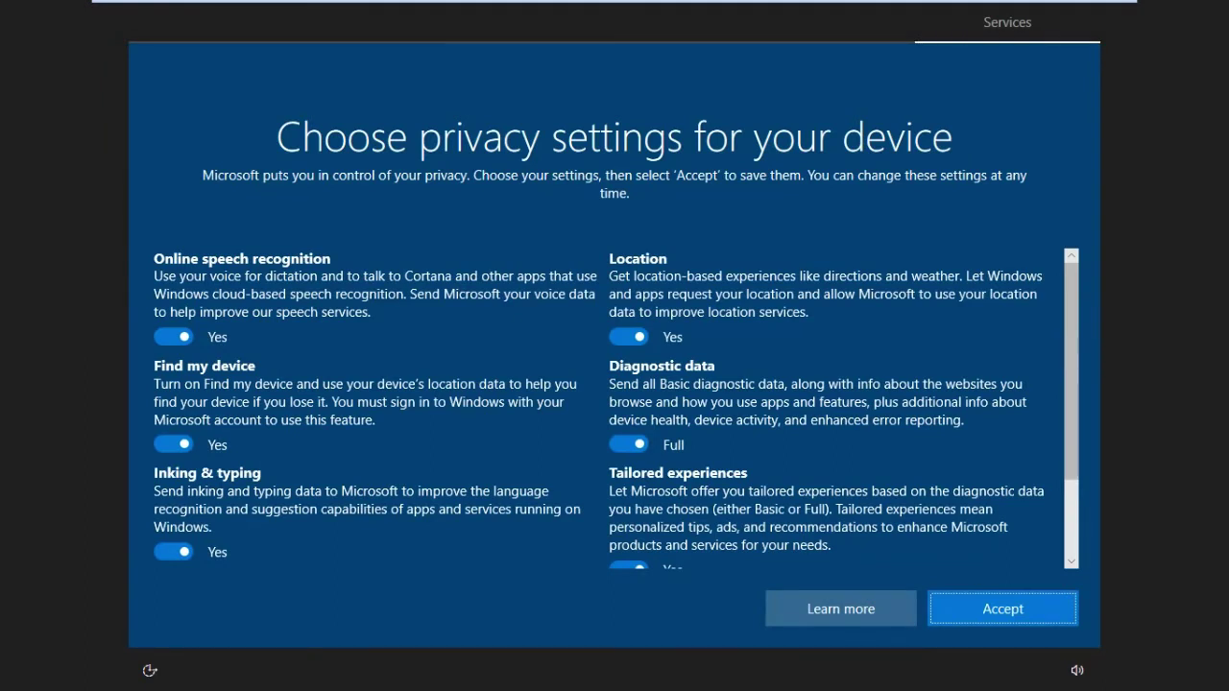
Step: Review the device privacy settings through Advertising ID and accept them with all options left on
click(1074, 528)
drag(1073, 531, 1074, 590)
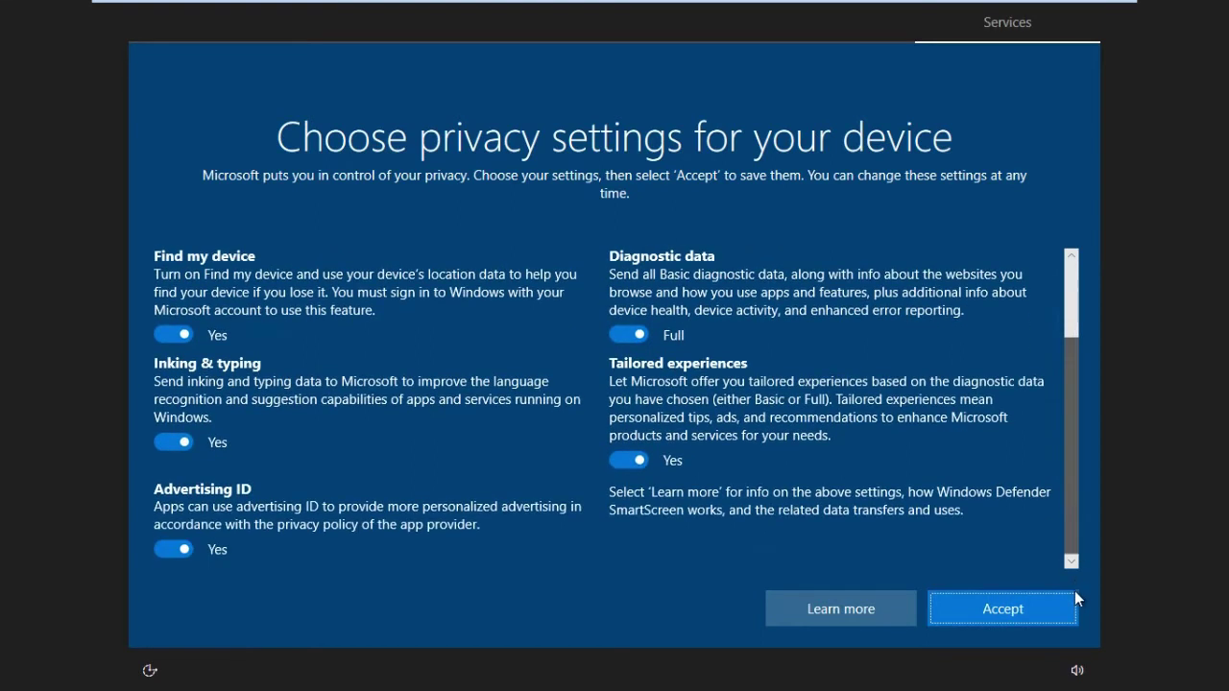
click(984, 608)
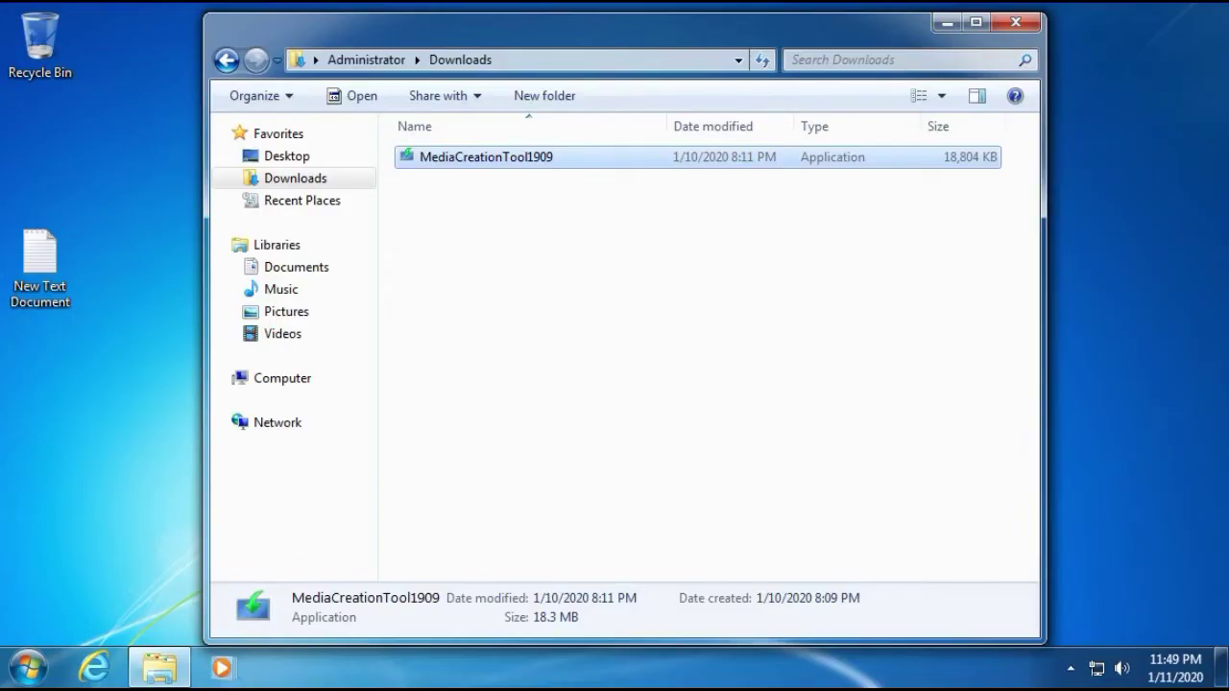
Step: Run MediaCreationTool1909 from the Windows 7 Downloads folder and allow it through the security warning
right_click(478, 158)
click(522, 198)
click(673, 354)
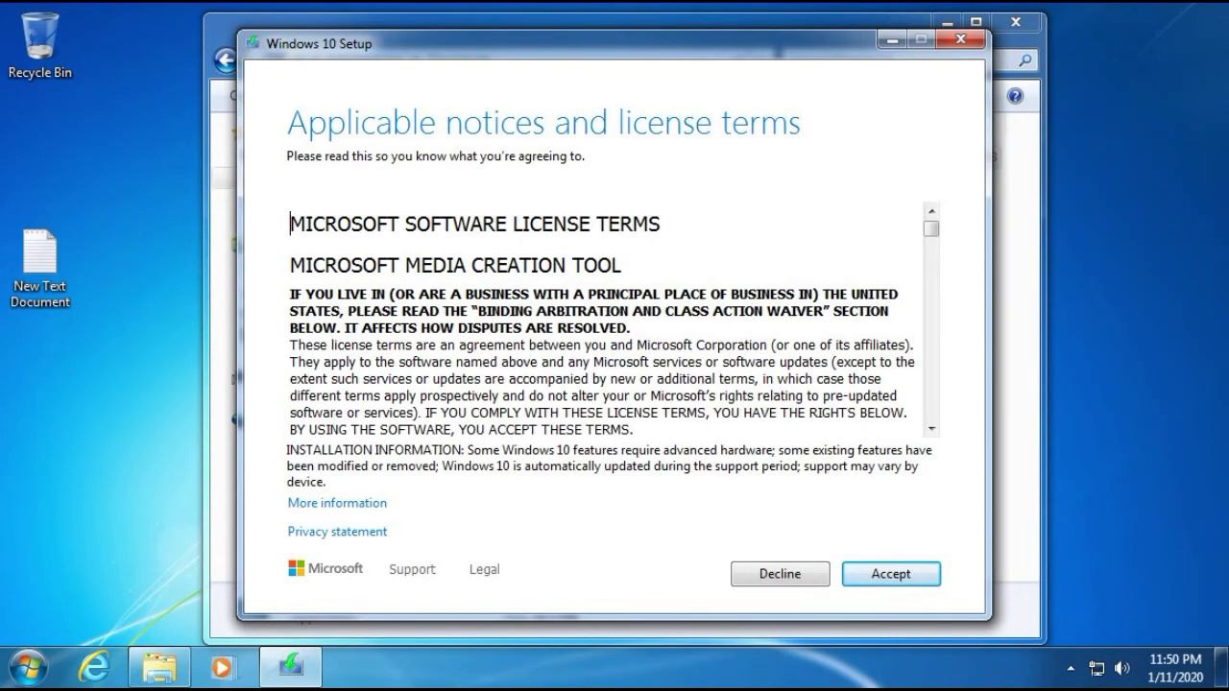
Step: Accept the tool's license terms and choose to create installation media for another PC
key(Return)
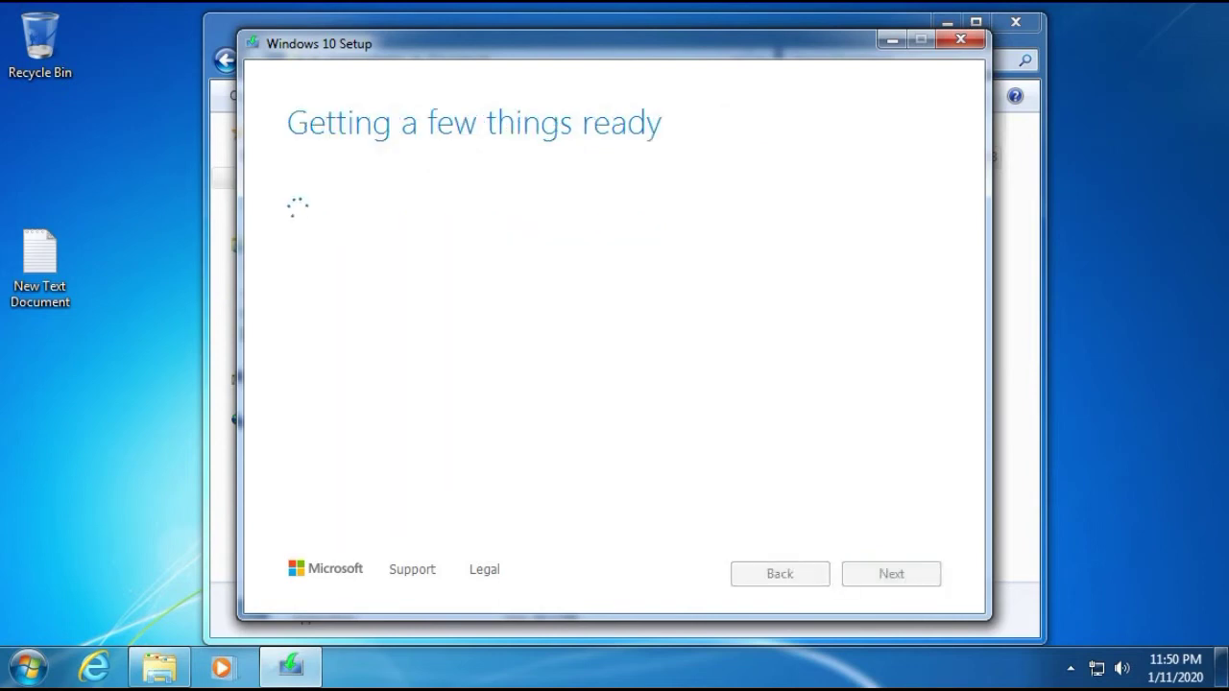
click(293, 229)
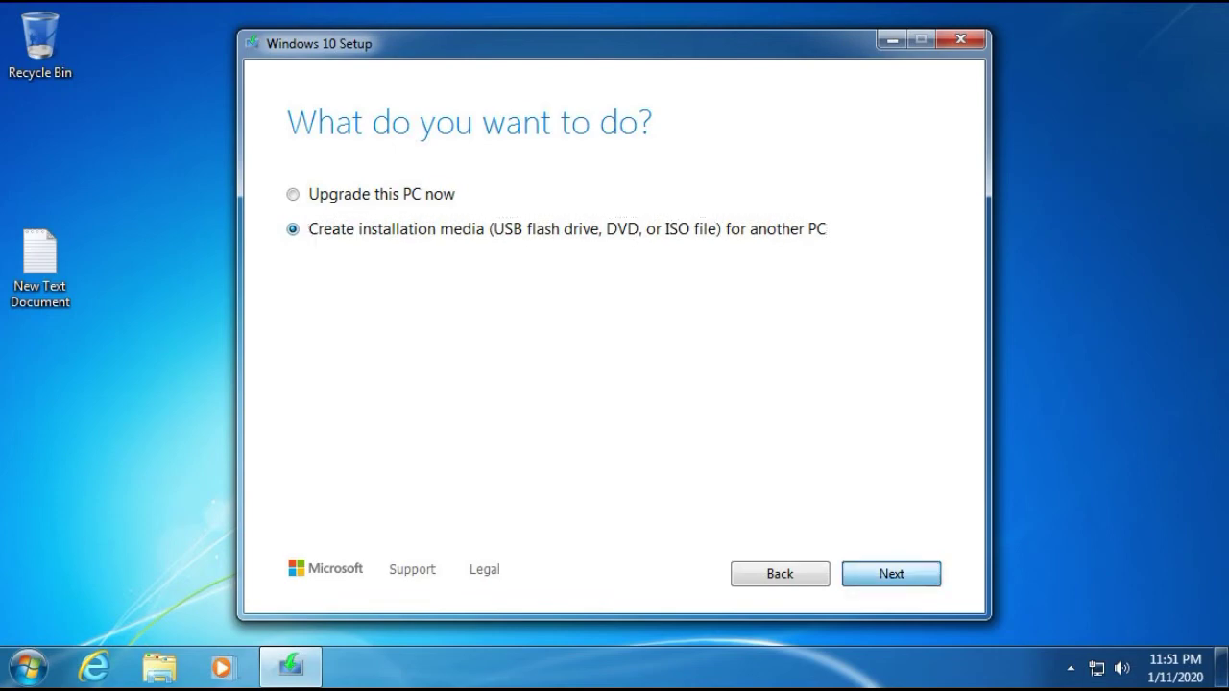
key(Return)
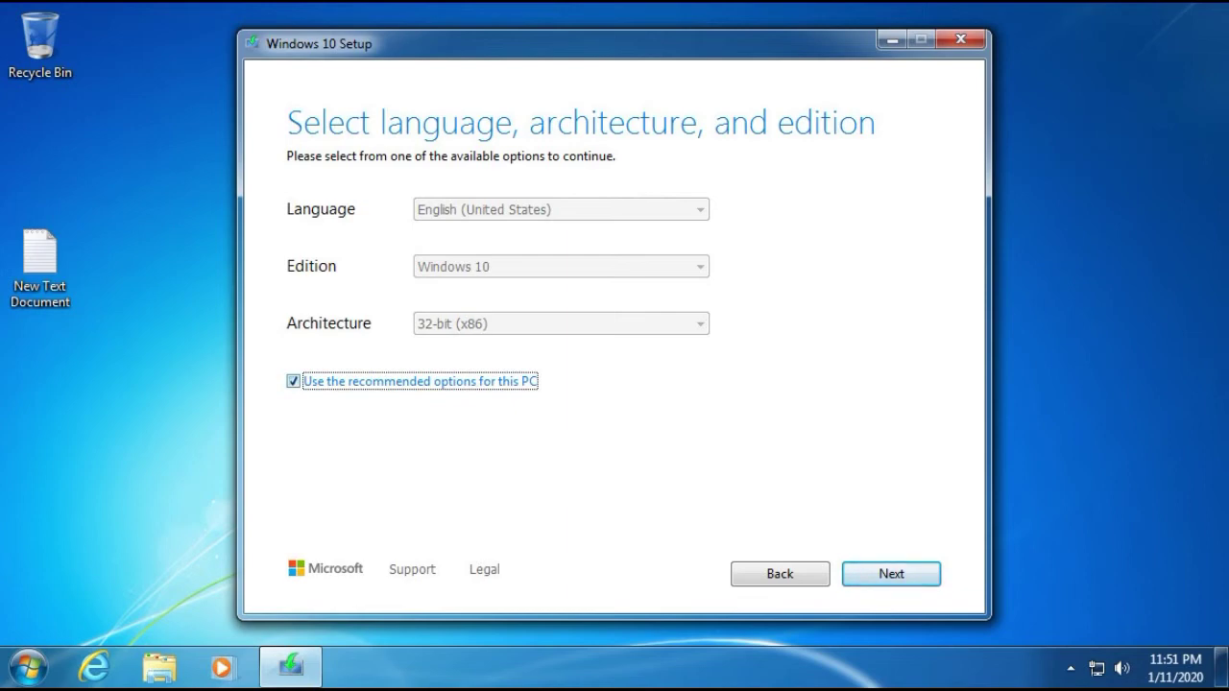
Step: Turn off the recommended options for this PC and set the architecture to Both
key(space)
key(shift+Tab)
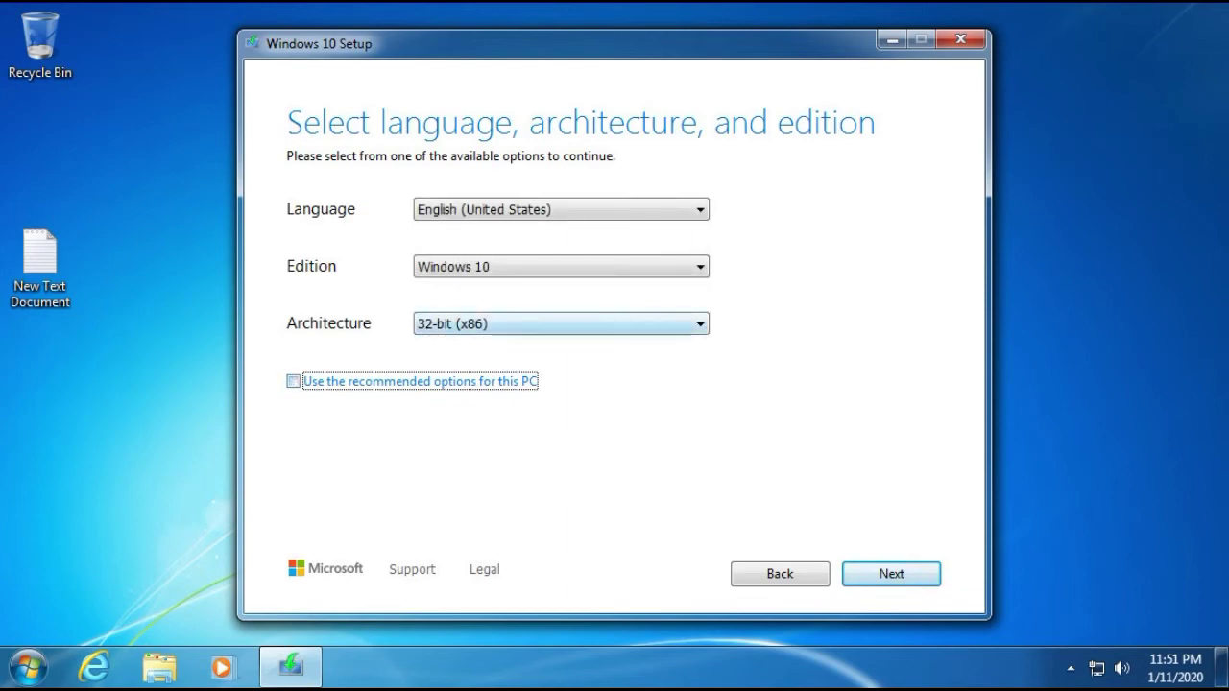
key(alt+Down)
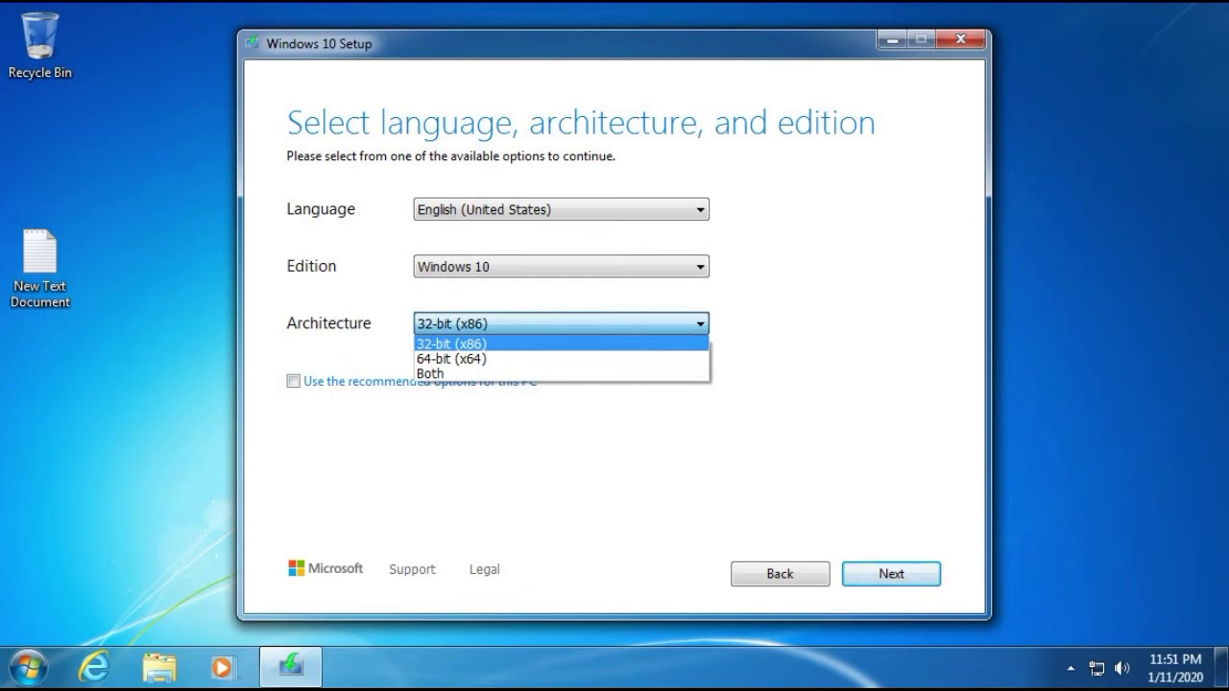
key(Down)
key(Down)
key(Return)
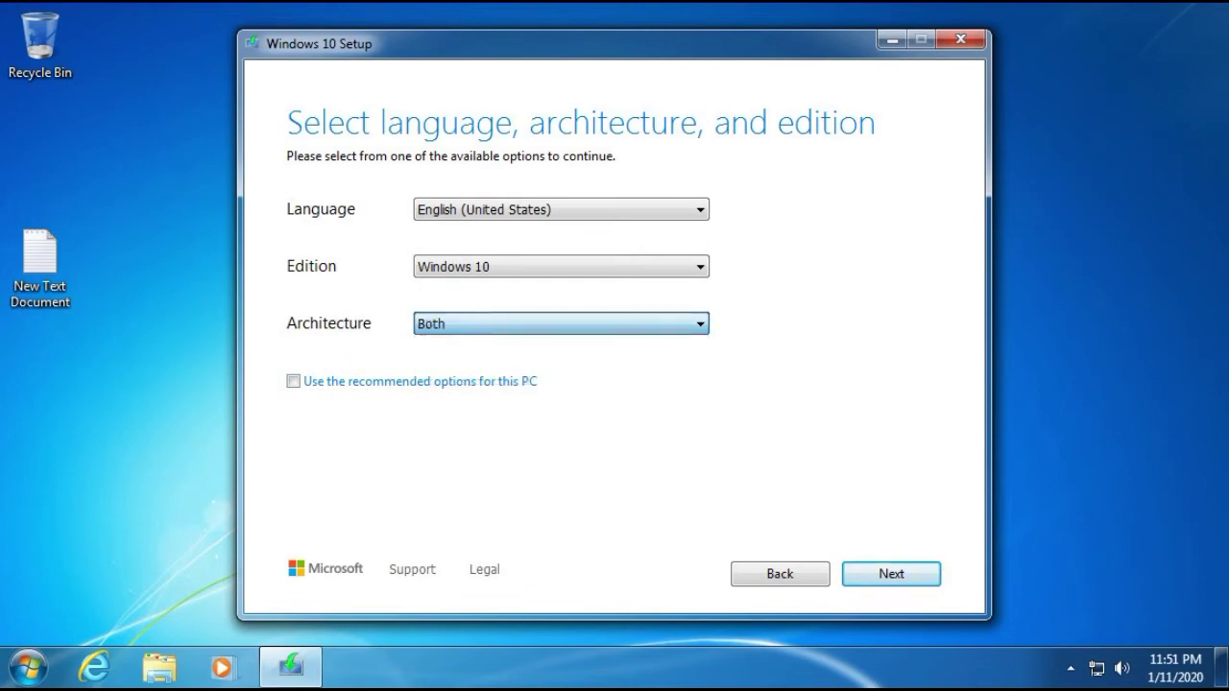
Step: Keep Windows 10 as the edition and English (United States) as the language, and proceed to the media choice
key(shift+Tab)
key(alt+Down)
key(Return)
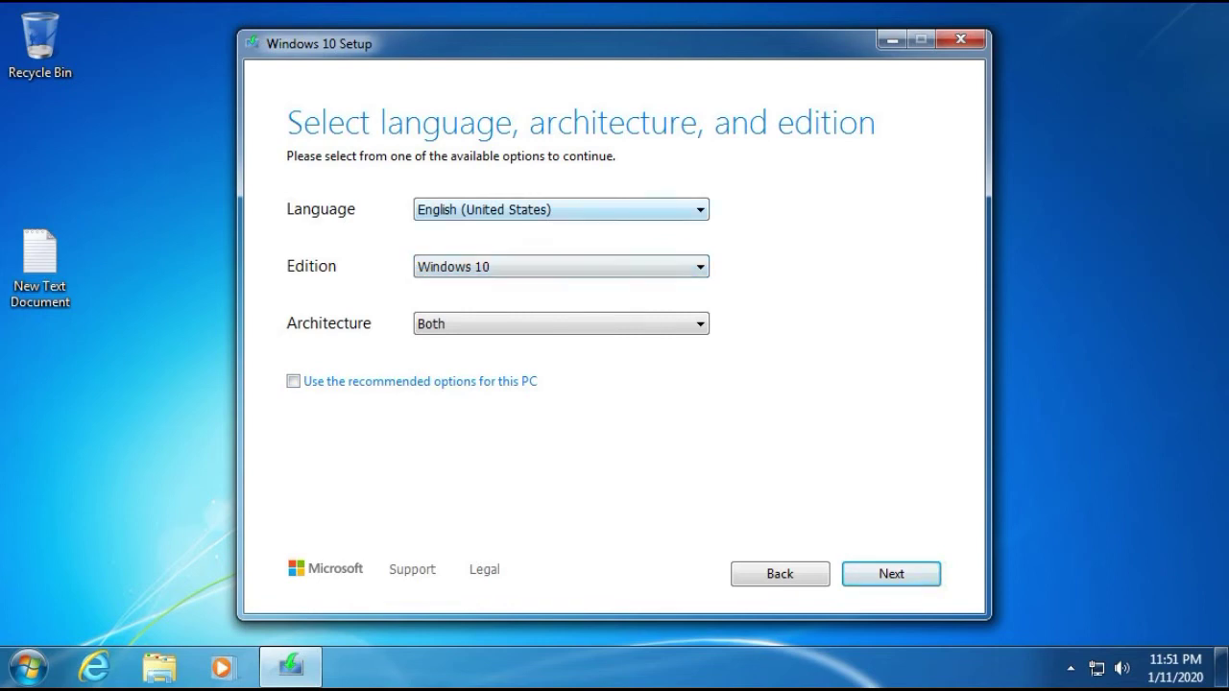
key(Tab)
key(Tab)
key(Tab)
key(Tab)
key(Tab)
key(Return)
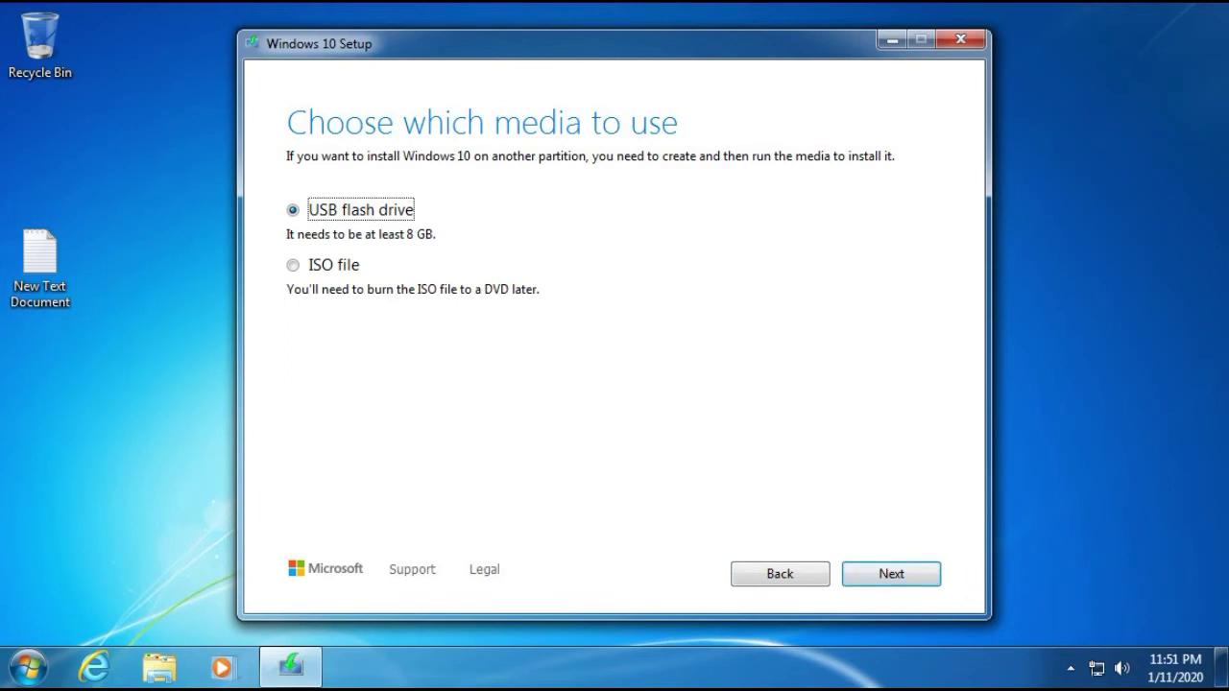
Step: Choose ISO file as the installation media and select the Desktop as its save location
key(Tab)
key(space)
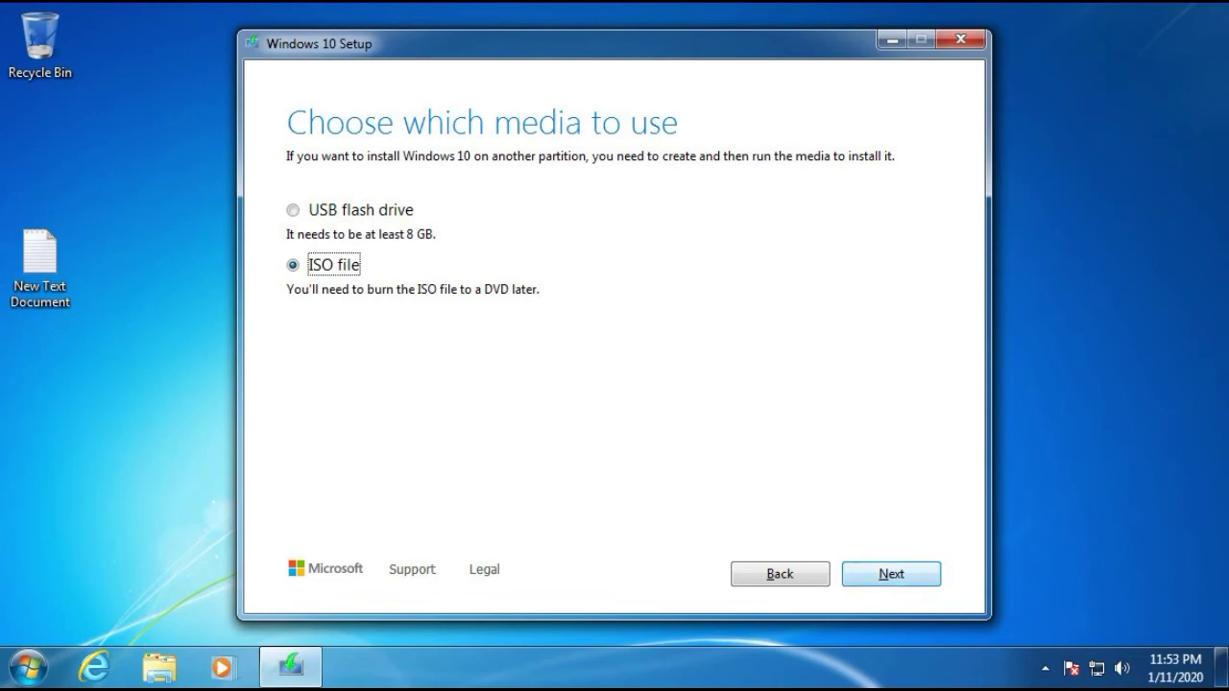
key(alt+n)
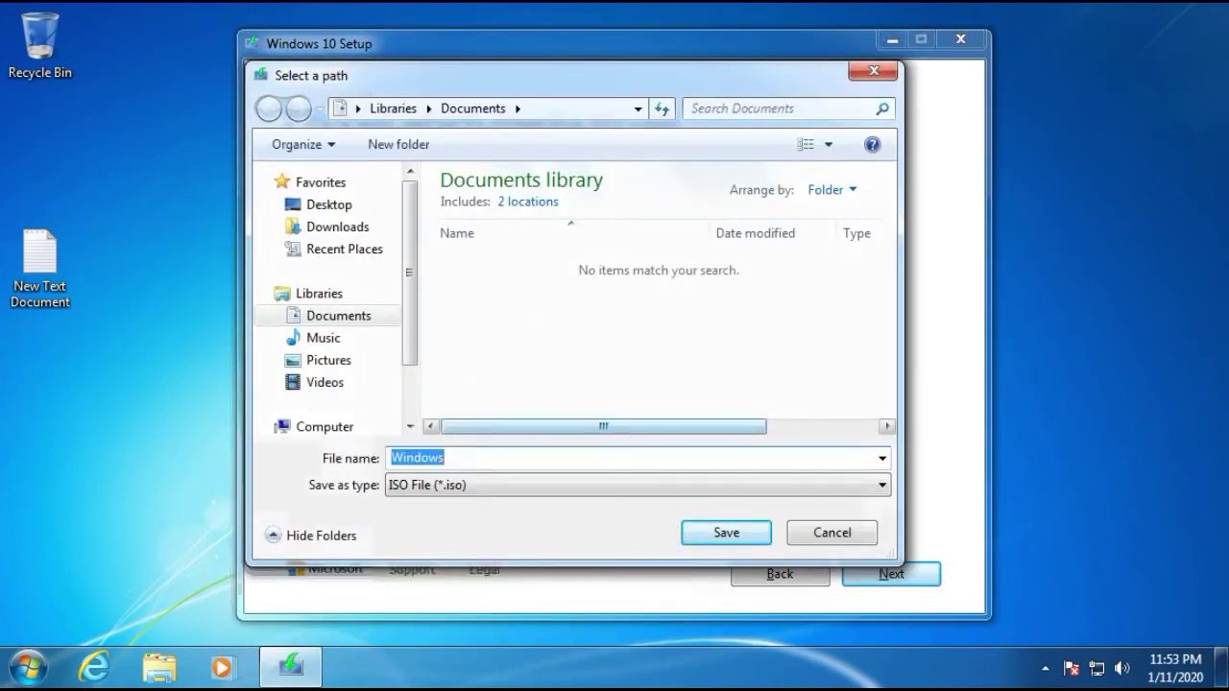
click(329, 205)
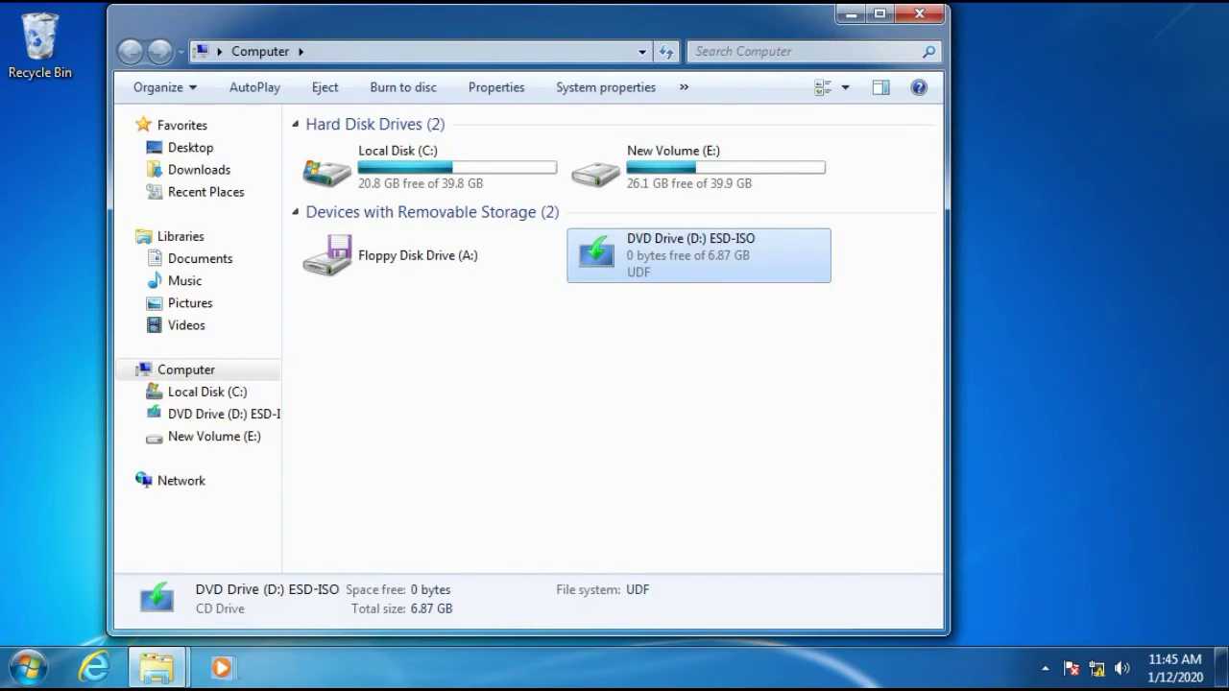
Step: Launch Windows 10 Setup from DVD Drive (D:) ESD-ISO and continue with the default update download option
key(Return)
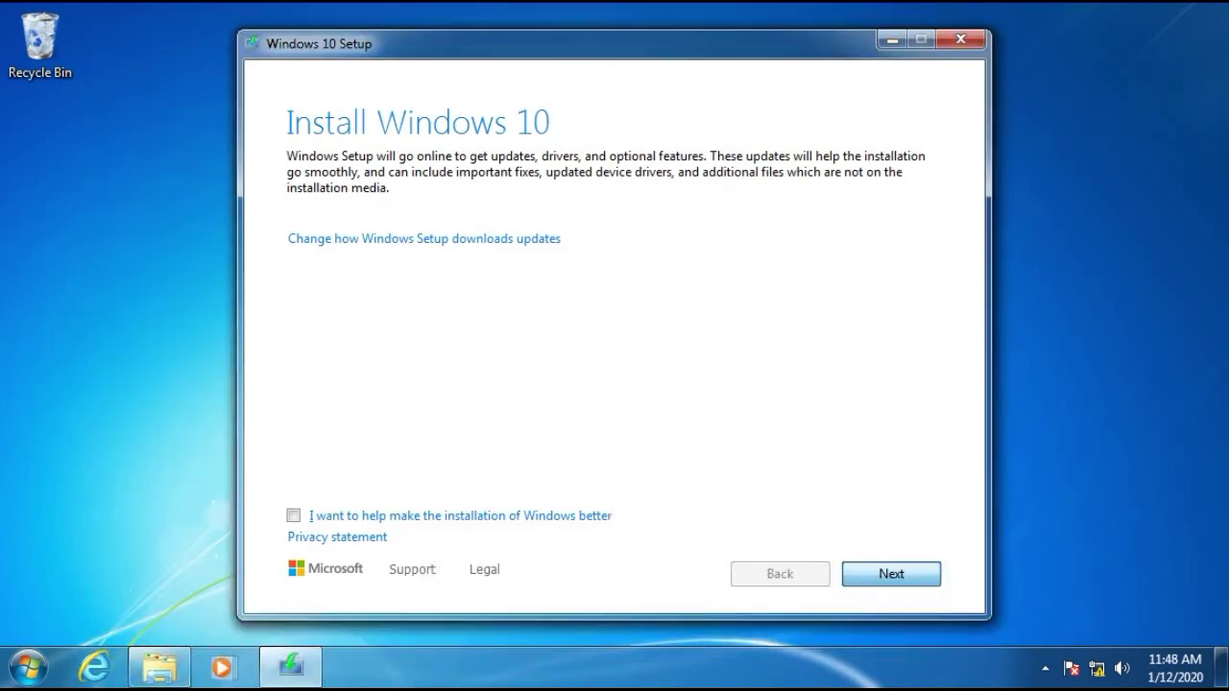
key(Return)
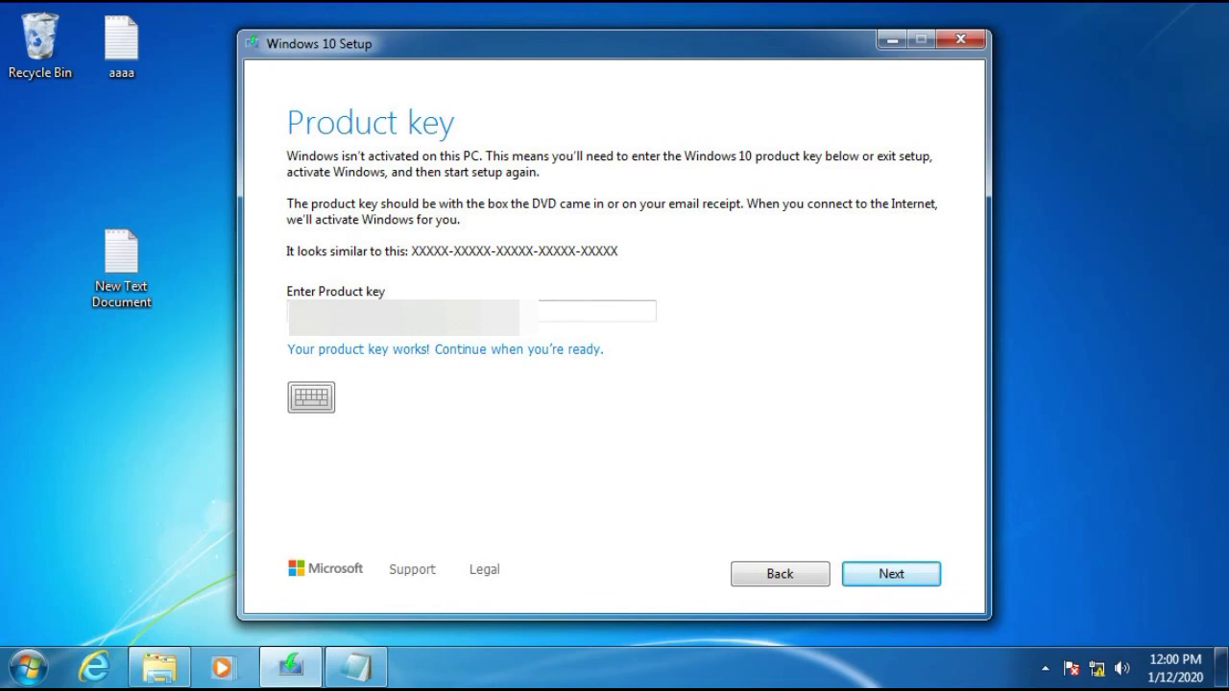
Step: Confirm the entered product key and accept the Windows license terms
key(Return)
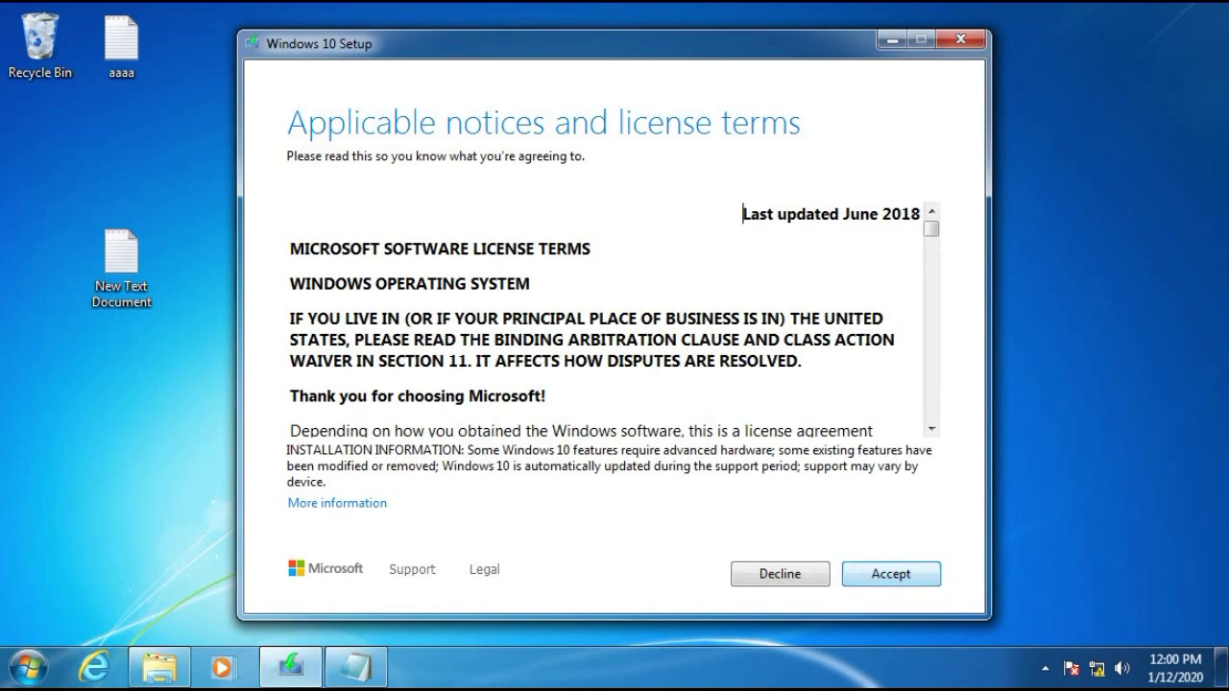
key(Return)
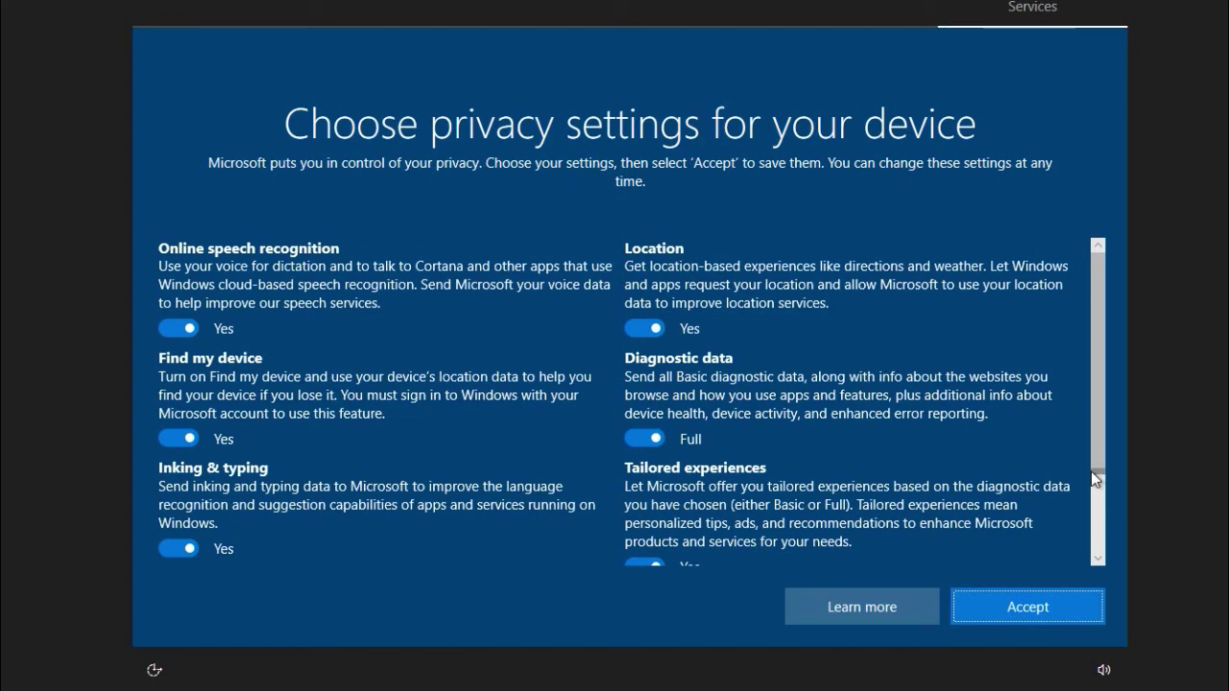
Step: Accept the privacy settings with every option left on and diagnostic data at Full to finish the setup
scroll(1099, 492, down, 3)
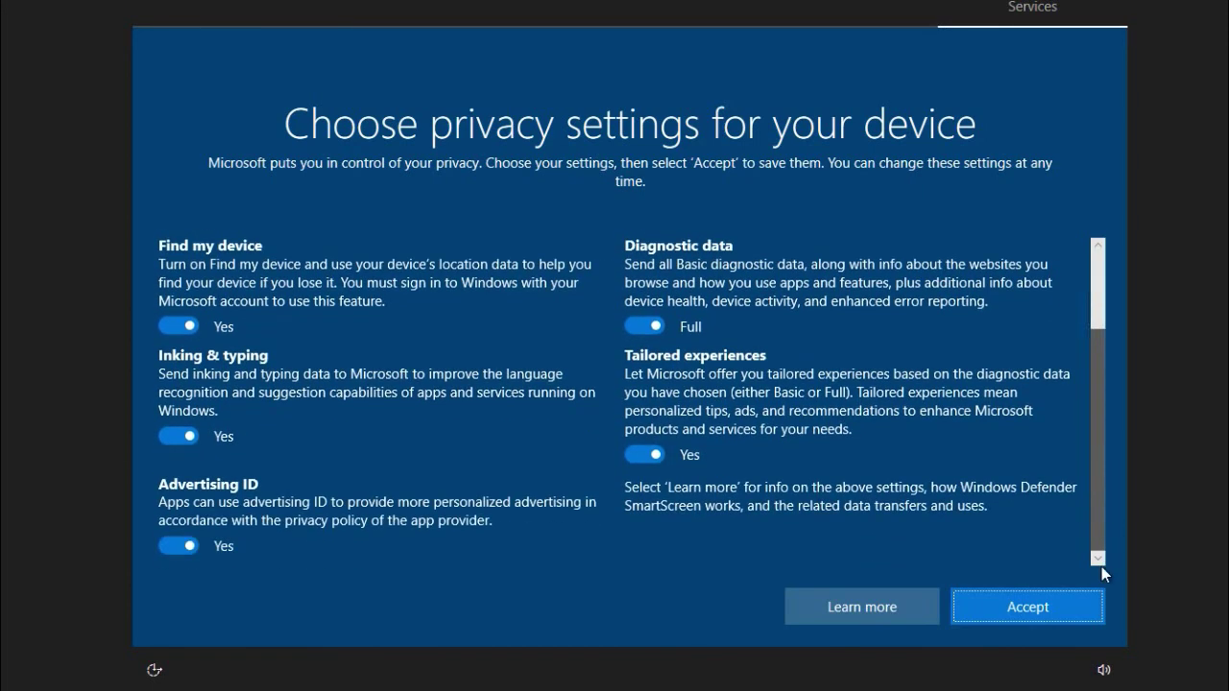
click(1009, 606)
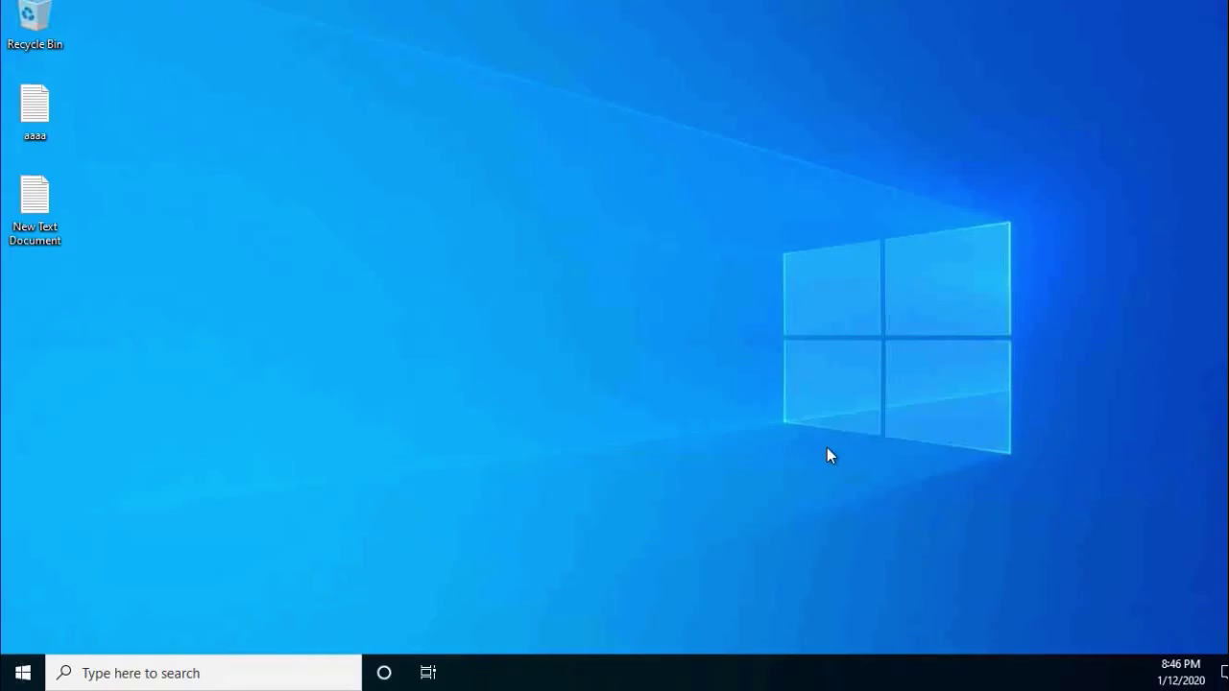